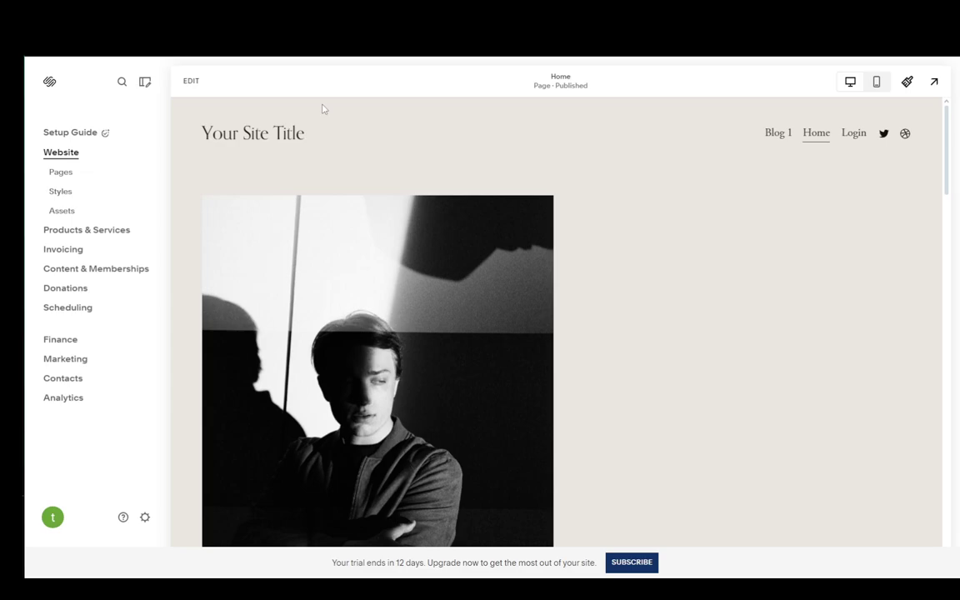
# Step: Browse the Home preview, then open and dismiss the site's Login dialog
pyautogui.scroll(-7, 427, 218)
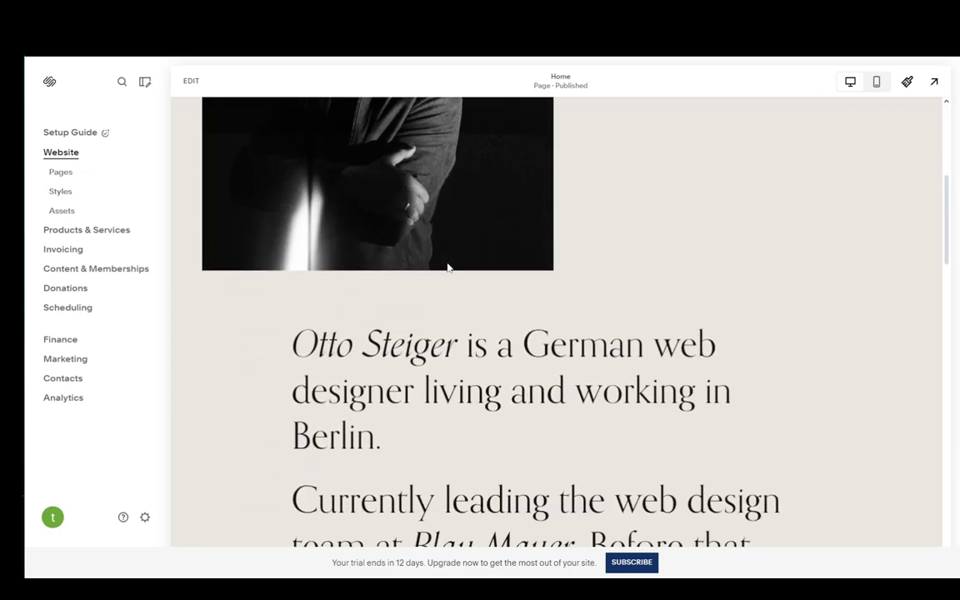
pyautogui.scroll(3, 447, 266)
pyautogui.scroll(-10, 433, 271)
pyautogui.scroll(15, 421, 275)
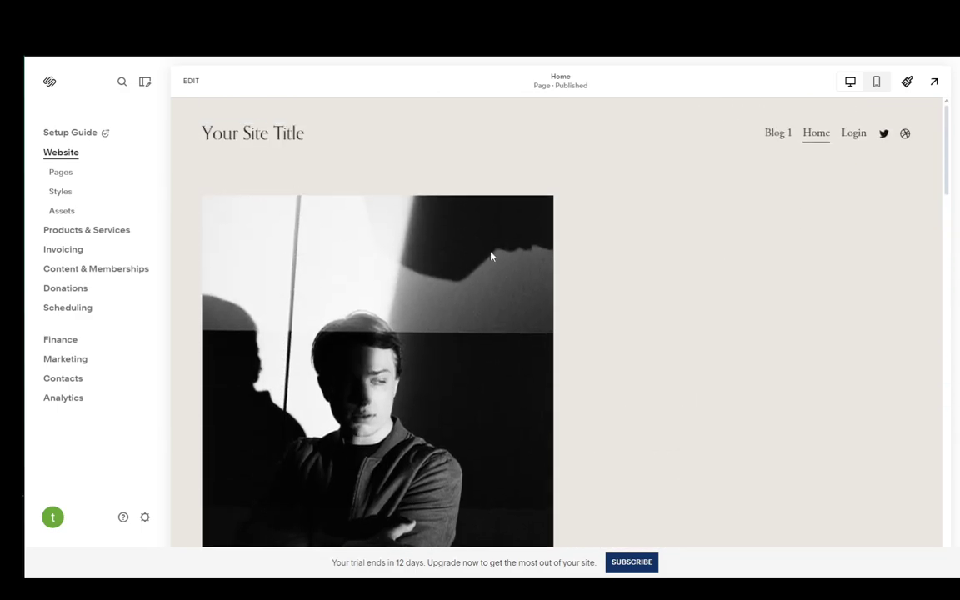
pyautogui.scroll(-3, 455, 259)
pyautogui.scroll(3, 439, 285)
pyautogui.scroll(-2, 428, 281)
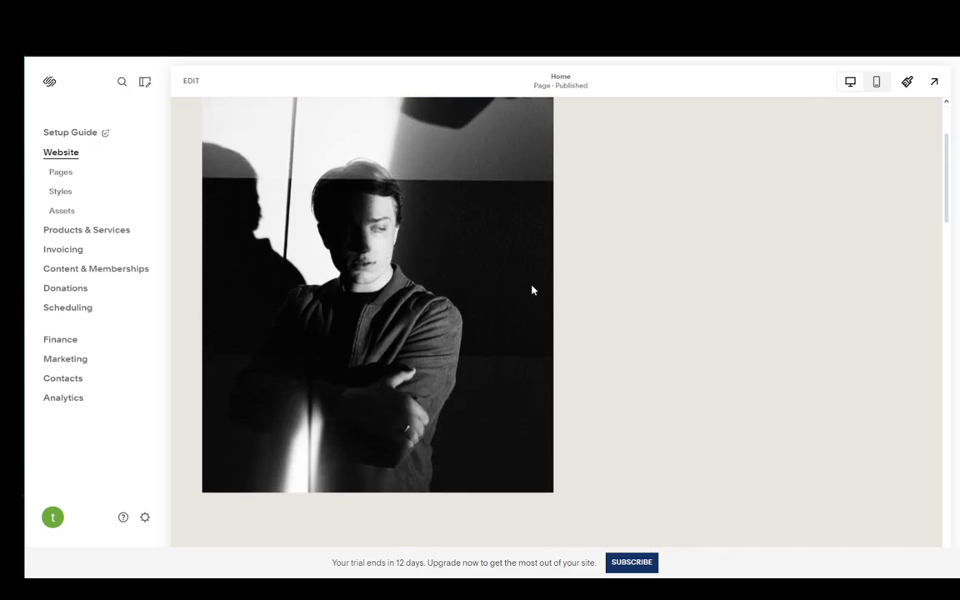
pyautogui.scroll(2, 532, 288)
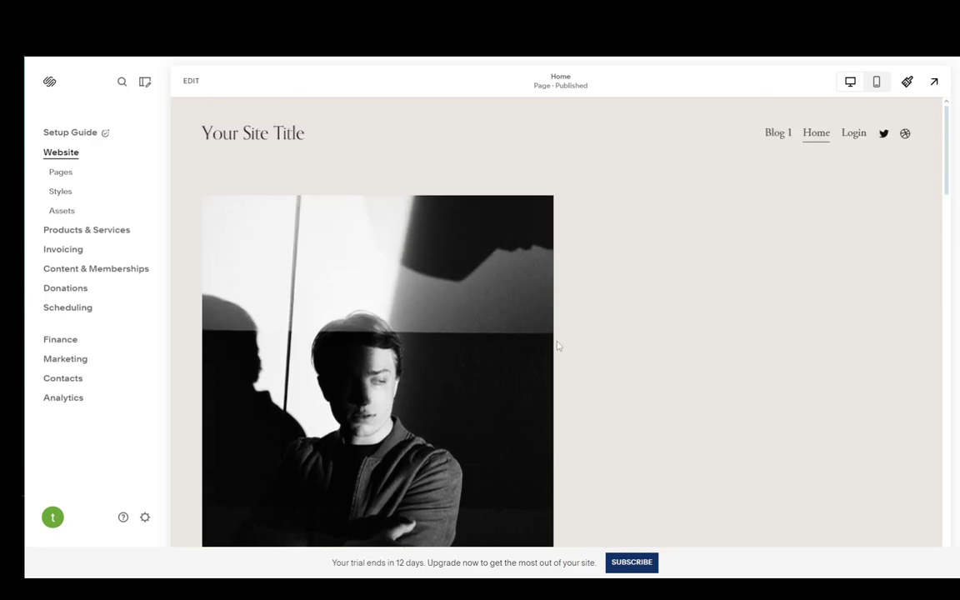
pyautogui.click(861, 143)
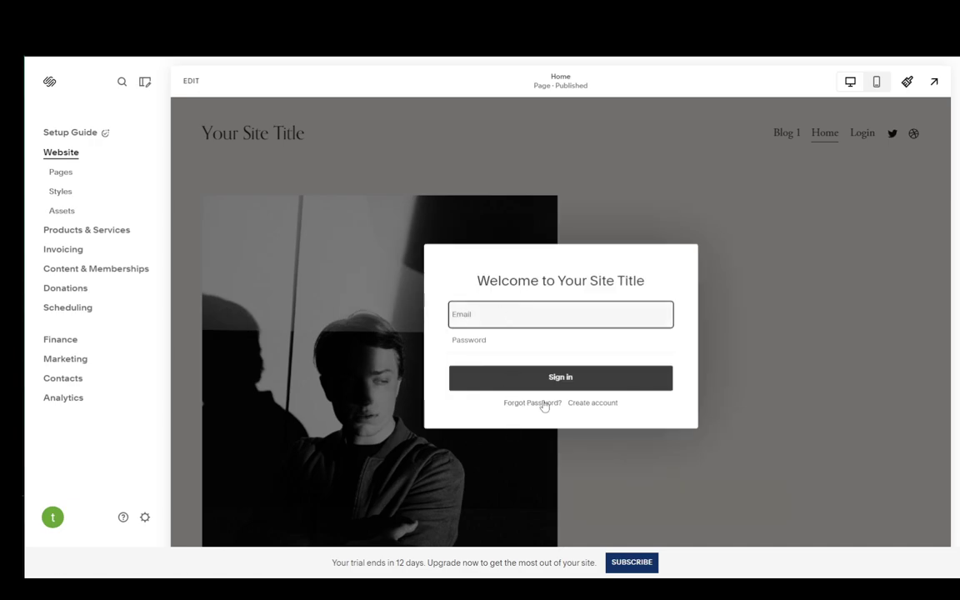
pyautogui.click(711, 331)
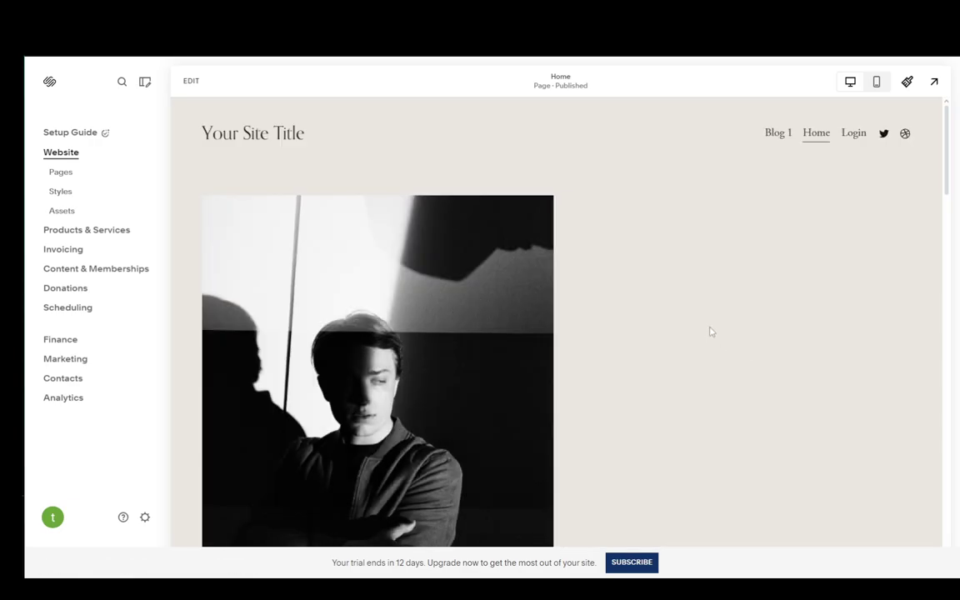
# Step: Bring up the Pages panel showing Main Navigation, Not Linked and Utilities
pyautogui.scroll(-8, 348, 318)
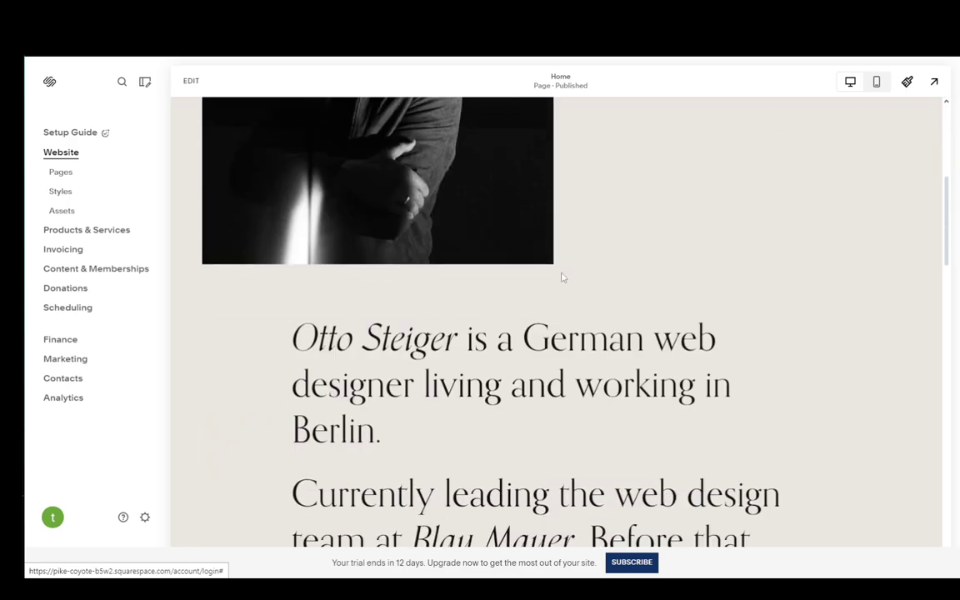
pyautogui.scroll(8, 448, 342)
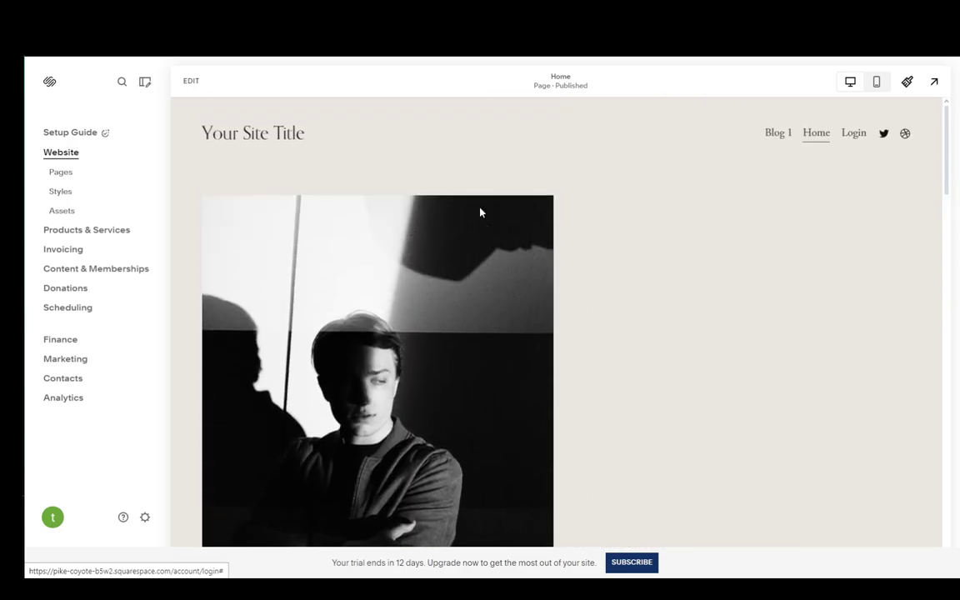
pyautogui.scroll(-2, 500, 250)
pyautogui.scroll(2, 429, 285)
pyautogui.click(60, 173)
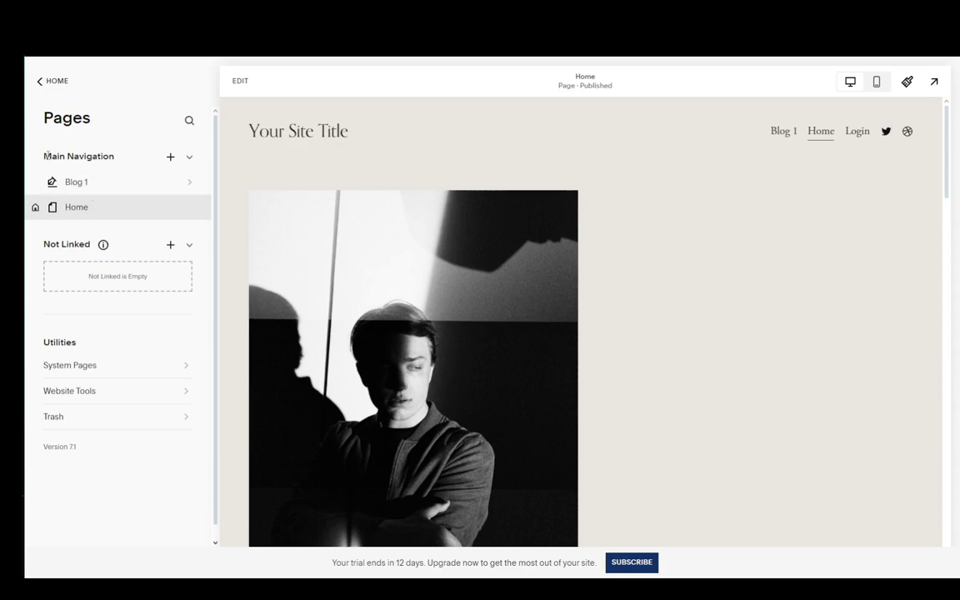
# Step: Move Home above Blog 1 in Main Navigation and return to the Website menu
pyautogui.moveTo(47, 156); pyautogui.dragTo(86, 156)
pyautogui.moveTo(101, 212); pyautogui.dragTo(97, 184)
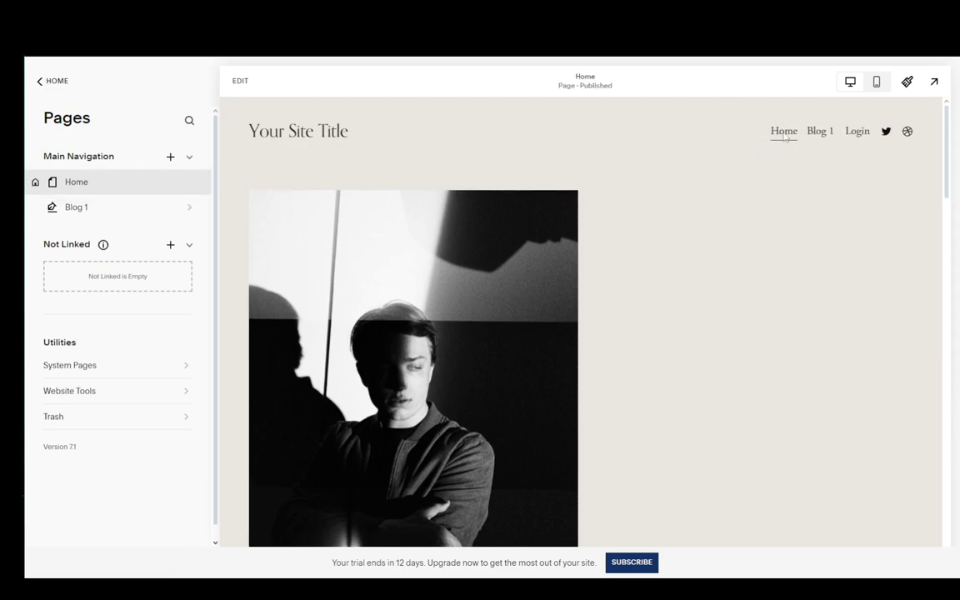
pyautogui.click(47, 86)
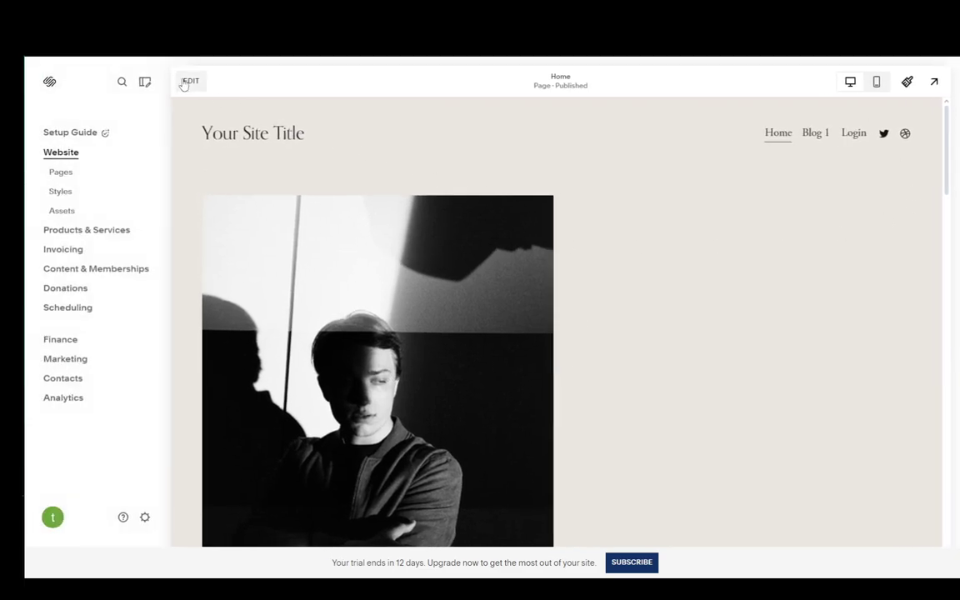
# Step: Edit Home and drag the black-and-white portrait out of the top section above the bio
pyautogui.click(191, 81)
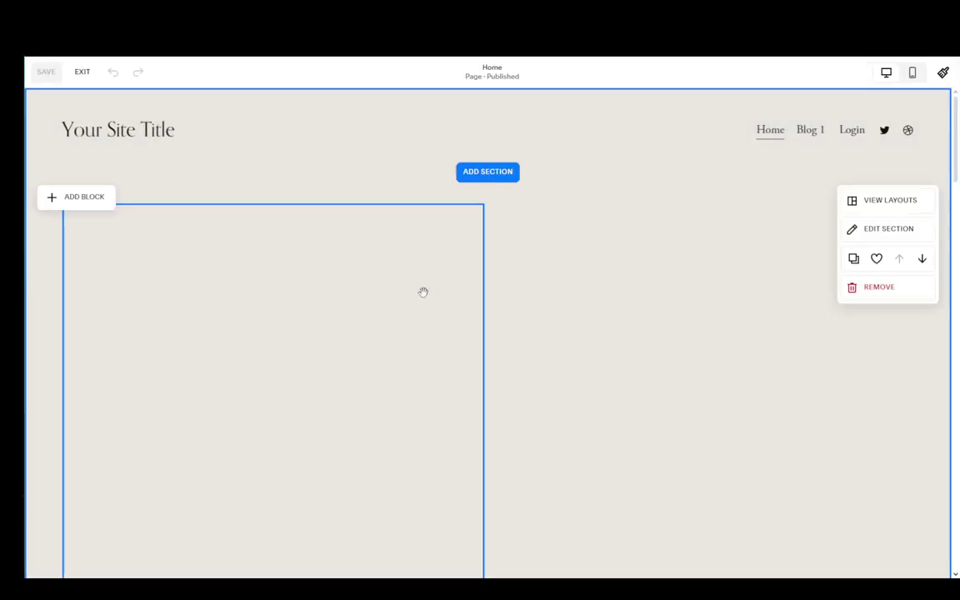
pyautogui.scroll(-5, 412, 334)
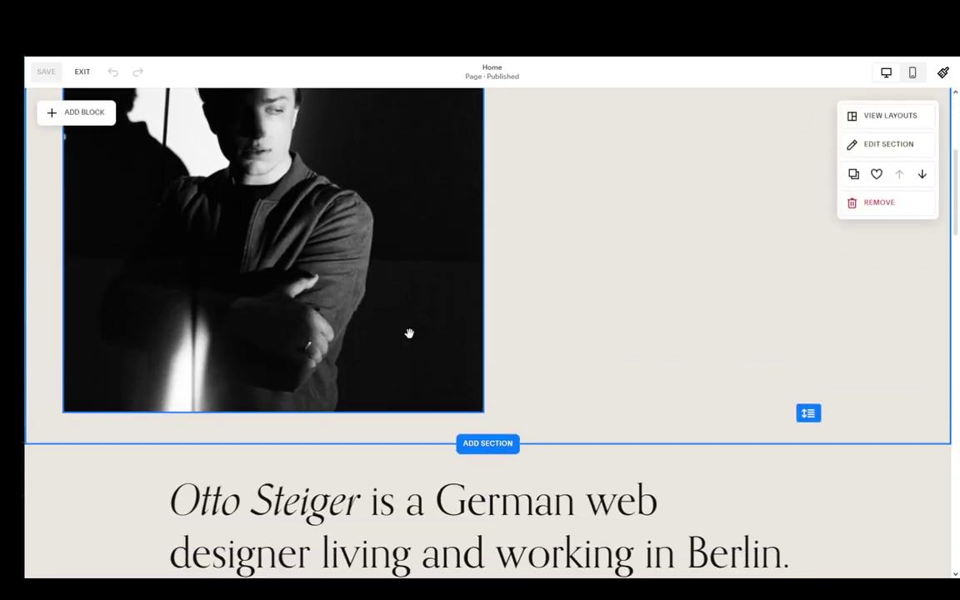
pyautogui.scroll(2, 364, 313)
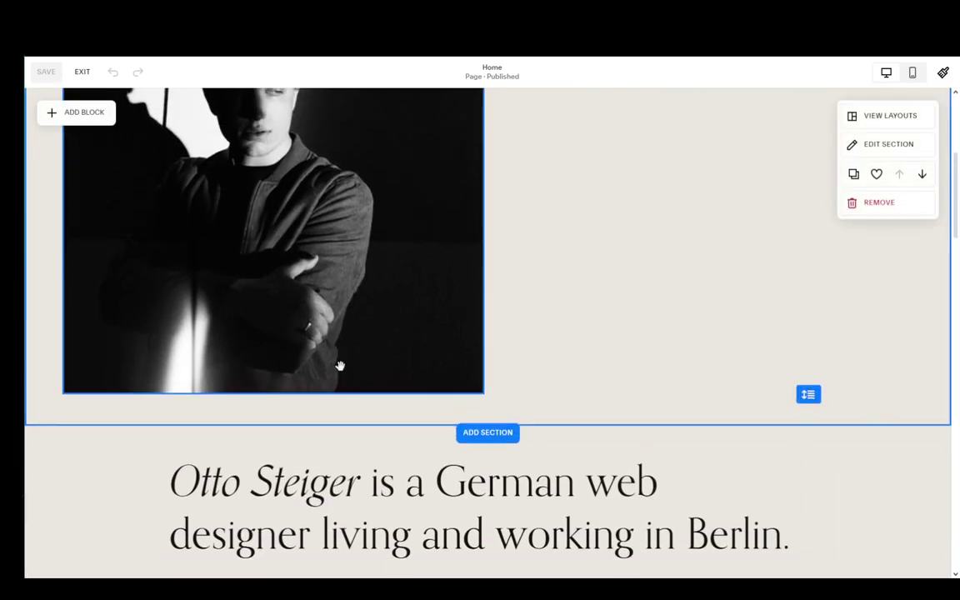
pyautogui.moveTo(339, 365); pyautogui.dragTo(475, 425)
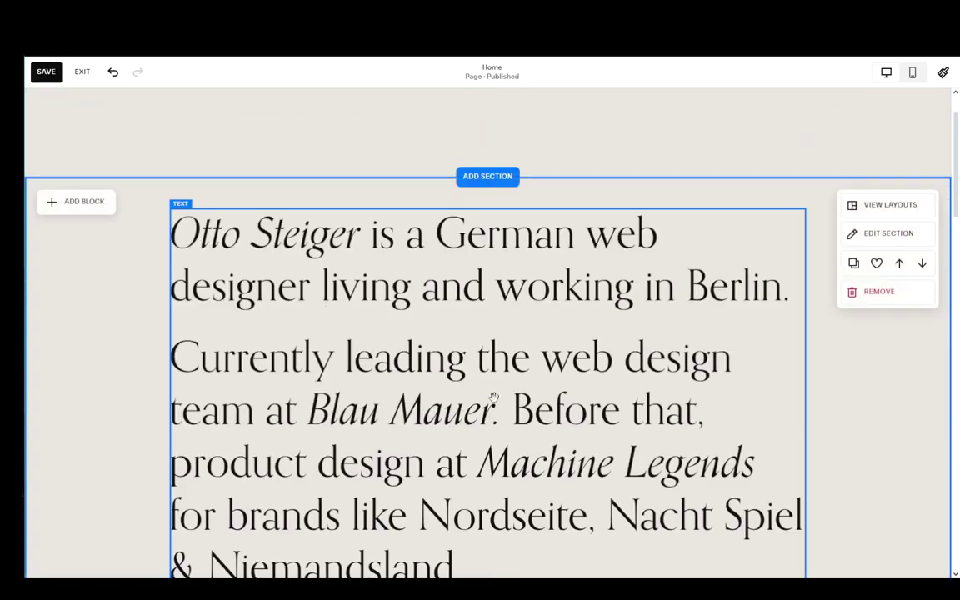
pyautogui.scroll(2, 467, 400)
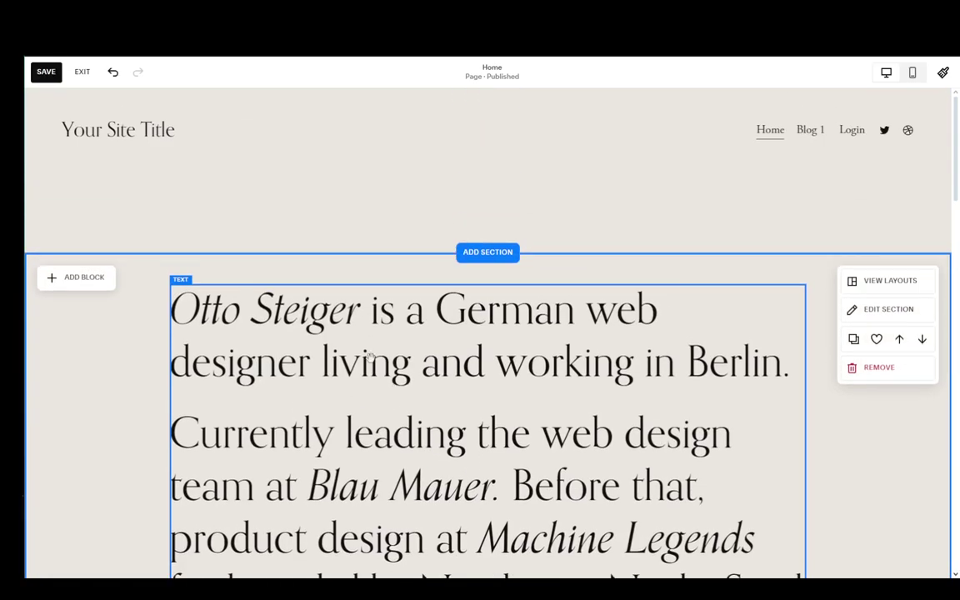
# Step: Insert the mountain 'Introduce your brand' Intro section below the header and save Home
pyautogui.click(496, 255)
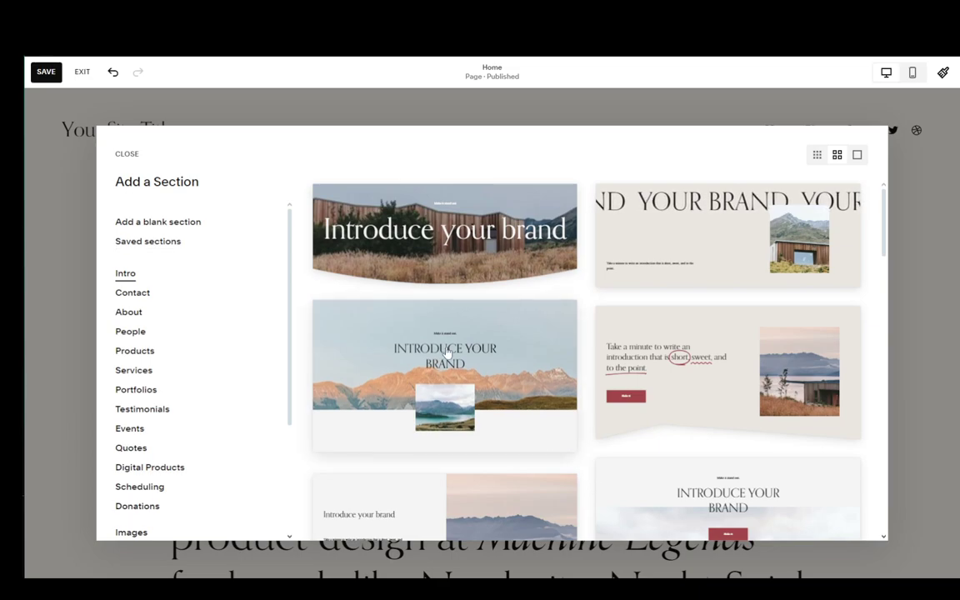
pyautogui.click(471, 355)
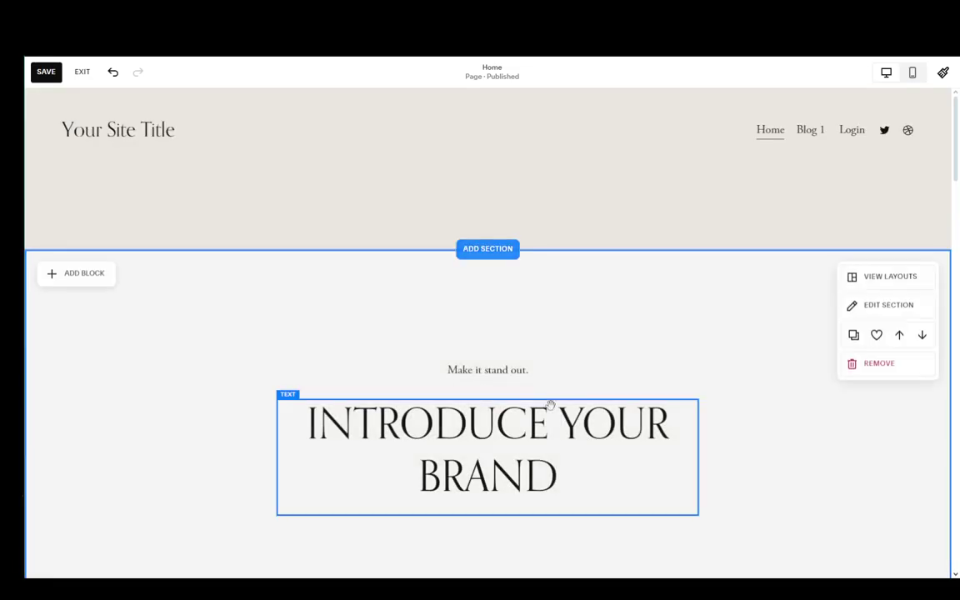
pyautogui.scroll(-2, 468, 384)
pyautogui.scroll(2, 671, 495)
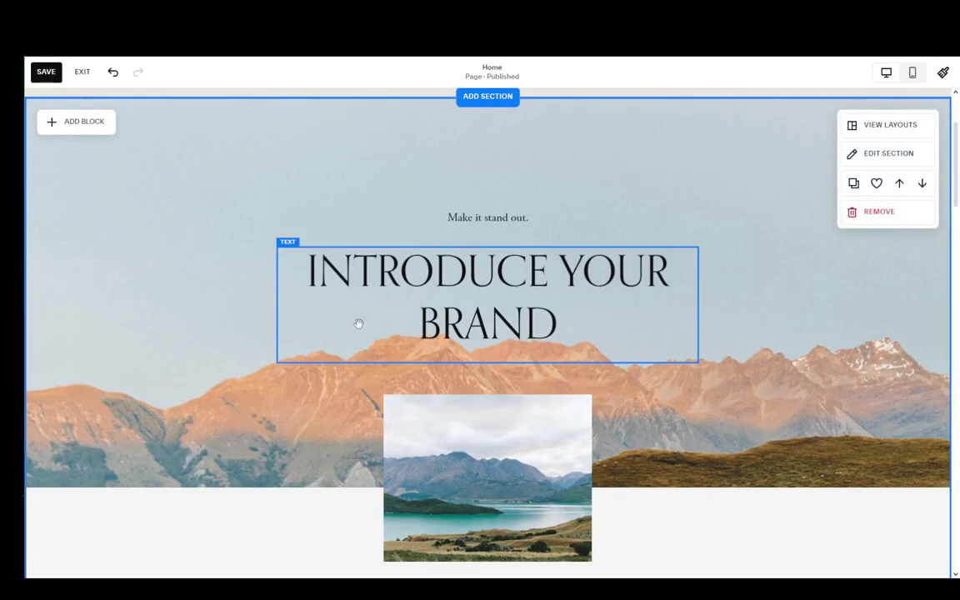
pyautogui.scroll(1, 358, 323)
pyautogui.scroll(2, 388, 424)
pyautogui.scroll(-5, 409, 354)
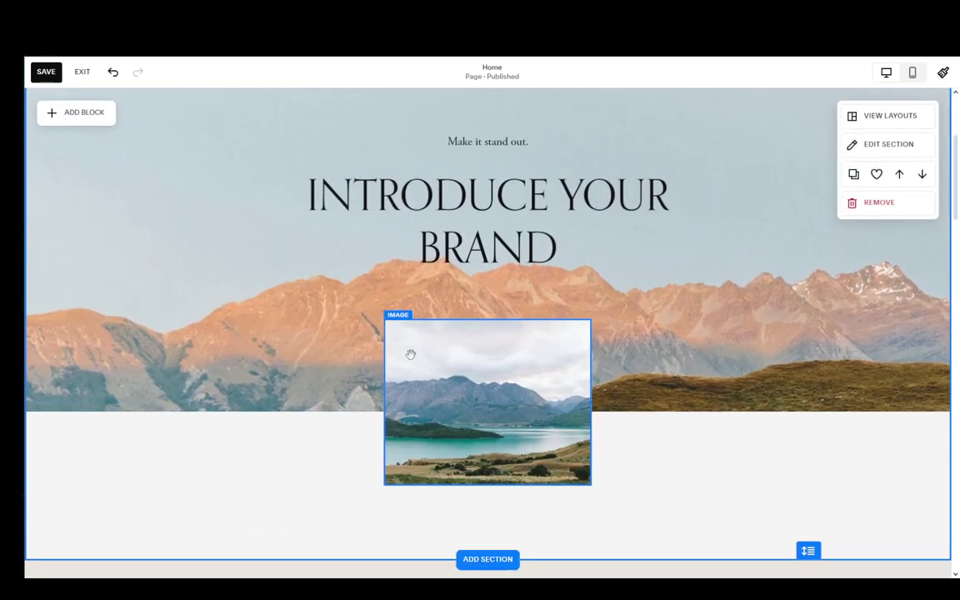
pyautogui.scroll(5, 491, 328)
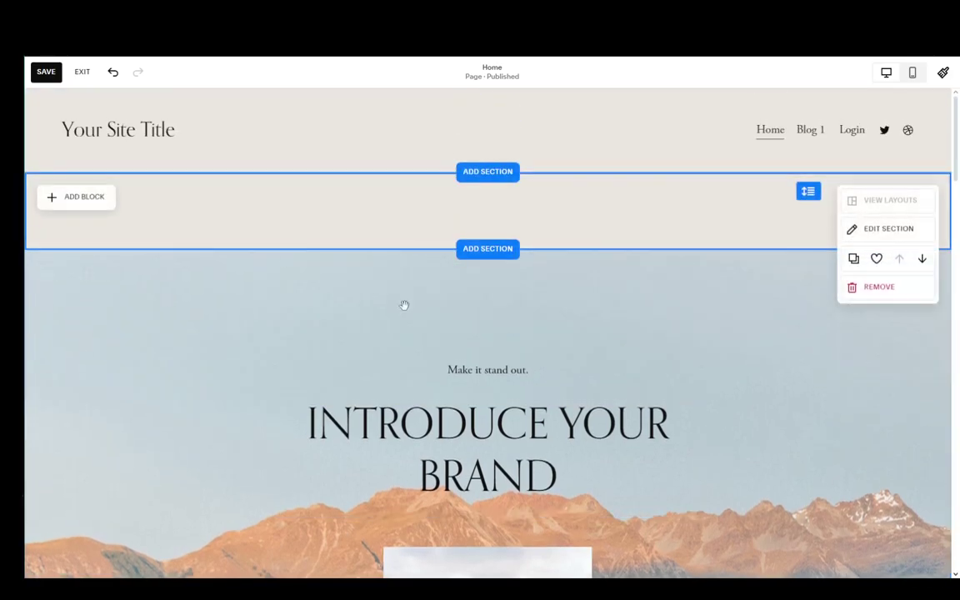
pyautogui.click(46, 72)
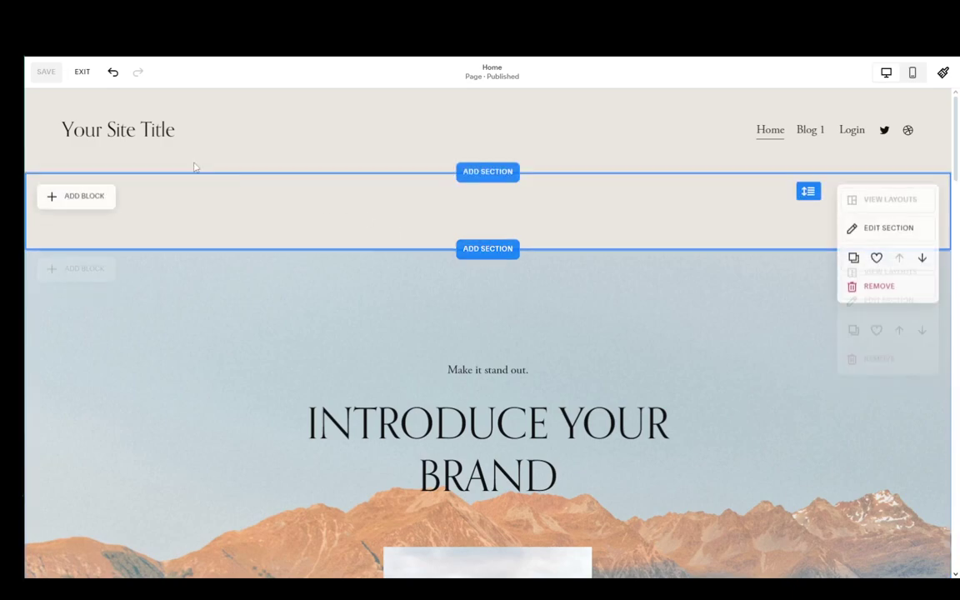
pyautogui.click(80, 72)
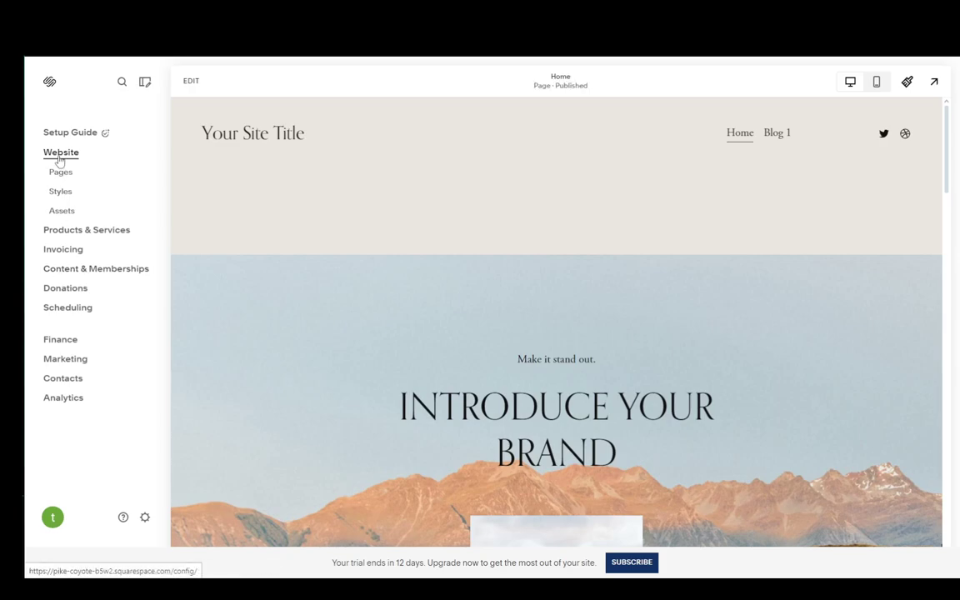
pyautogui.click(64, 173)
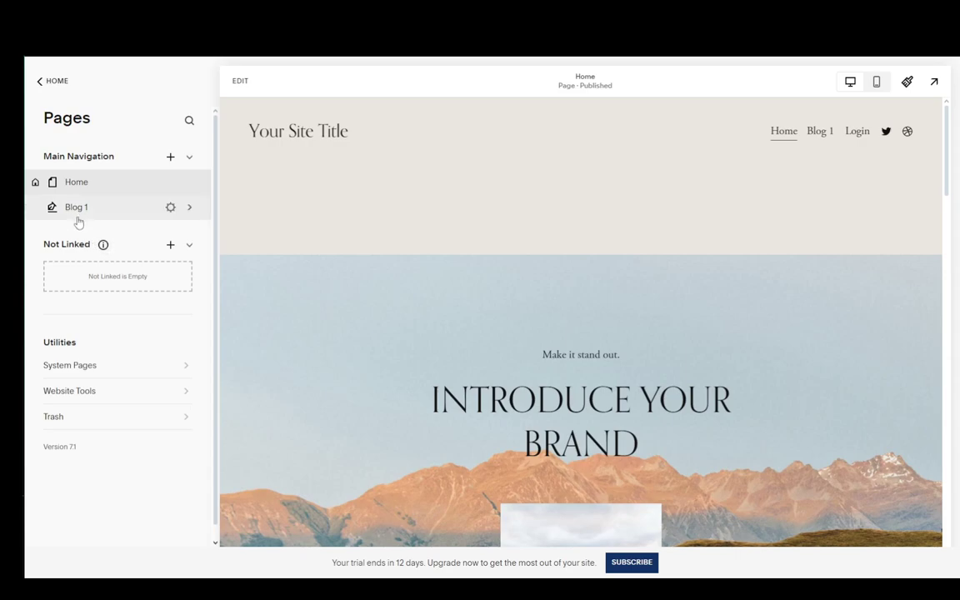
pyautogui.moveTo(79, 207)
pyautogui.mouseDown()
pyautogui.moveTo(90, 293)
pyautogui.moveTo(87, 209)
pyautogui.mouseUp()
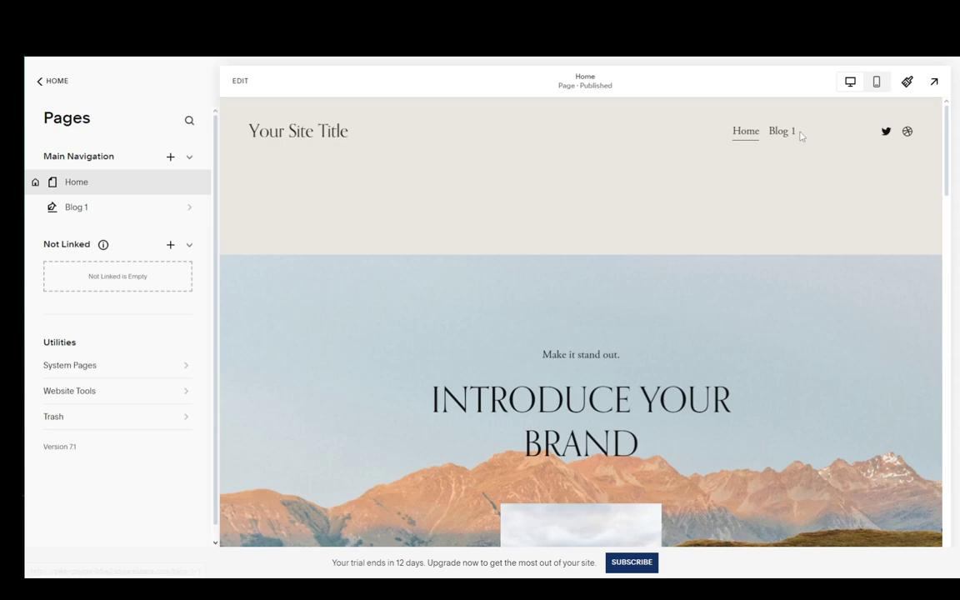
pyautogui.moveTo(75, 208); pyautogui.dragTo(79, 259)
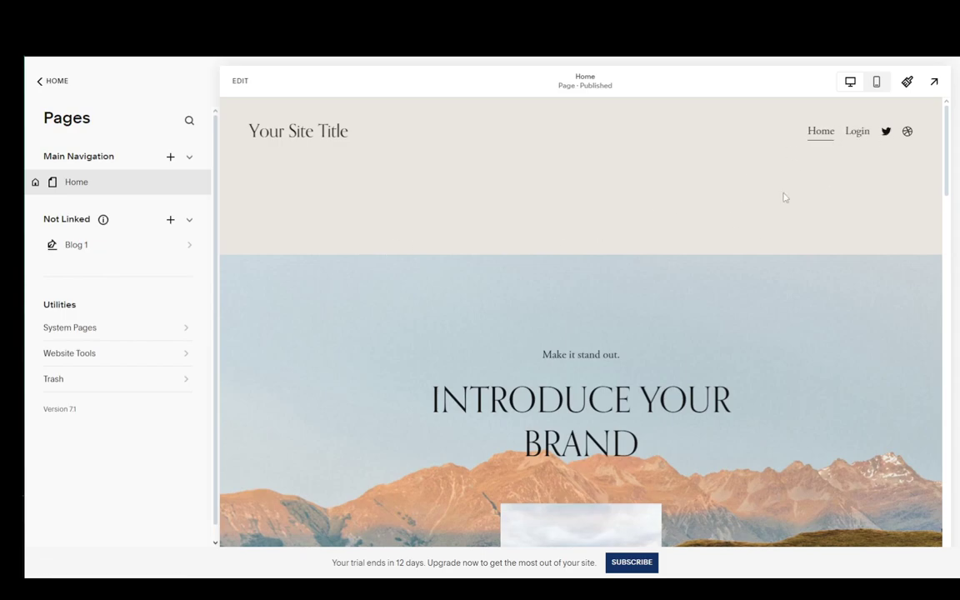
pyautogui.moveTo(131, 250); pyautogui.dragTo(92, 203)
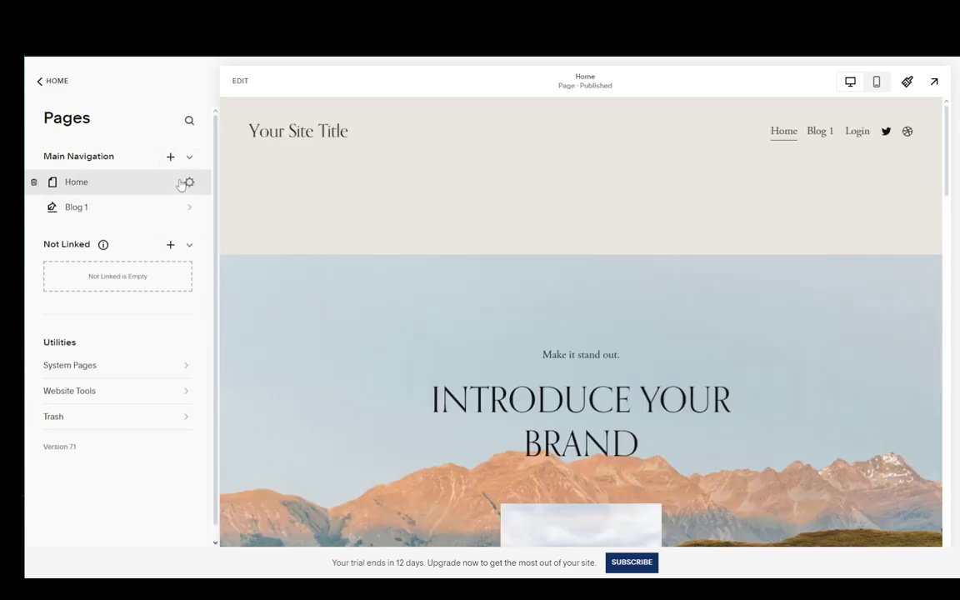
# Step: Add a Blank Page named 'Blank' and position it right after Home in navigation
pyautogui.click(170, 245)
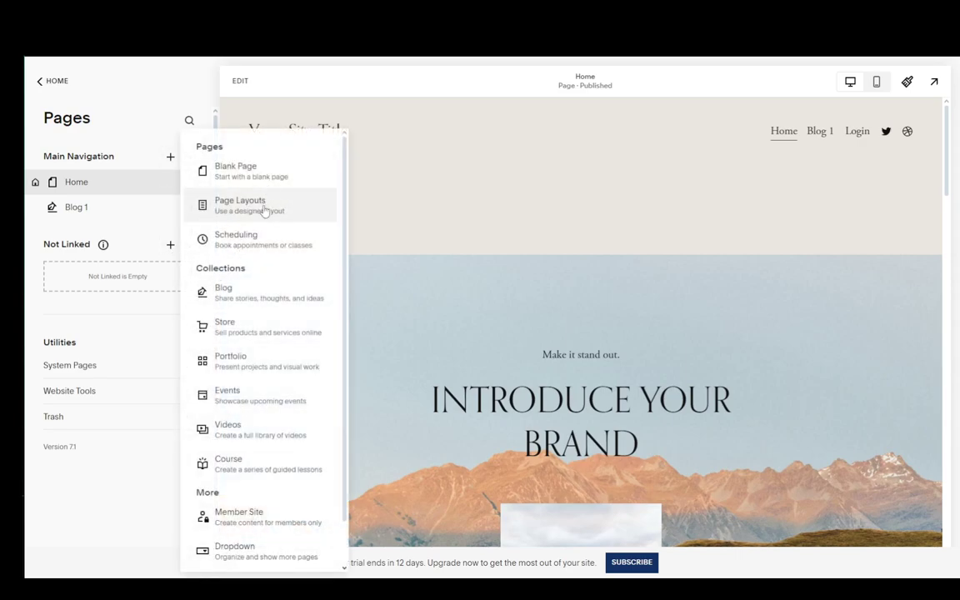
pyautogui.scroll(-2, 276, 331)
pyautogui.scroll(2, 273, 368)
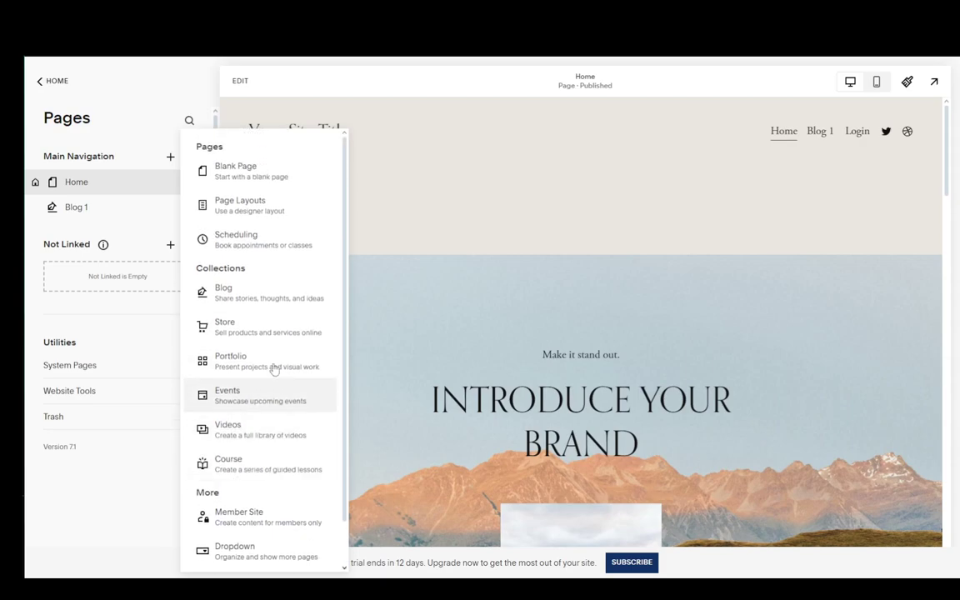
pyautogui.click(256, 178)
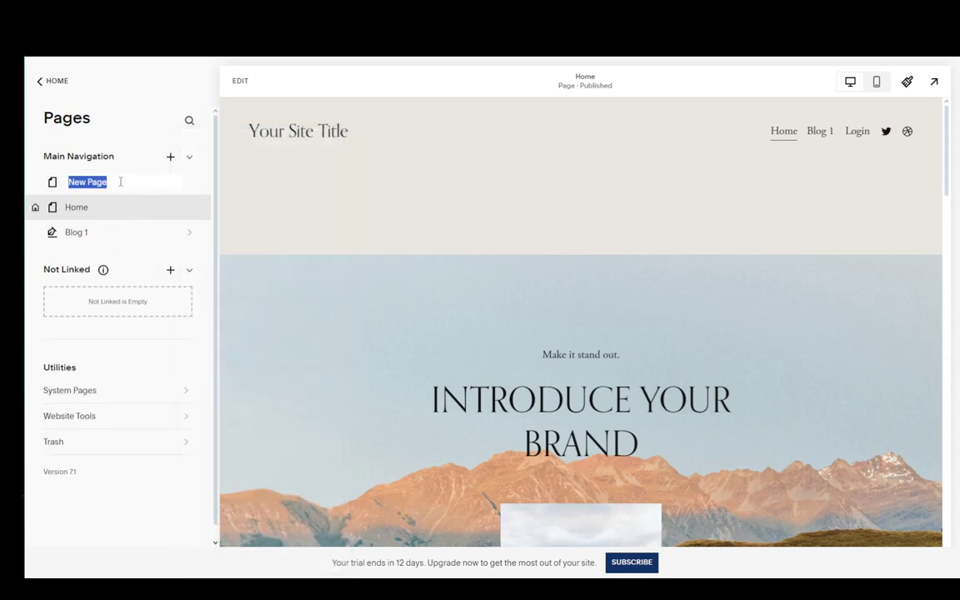
pyautogui.press('BackSpace')
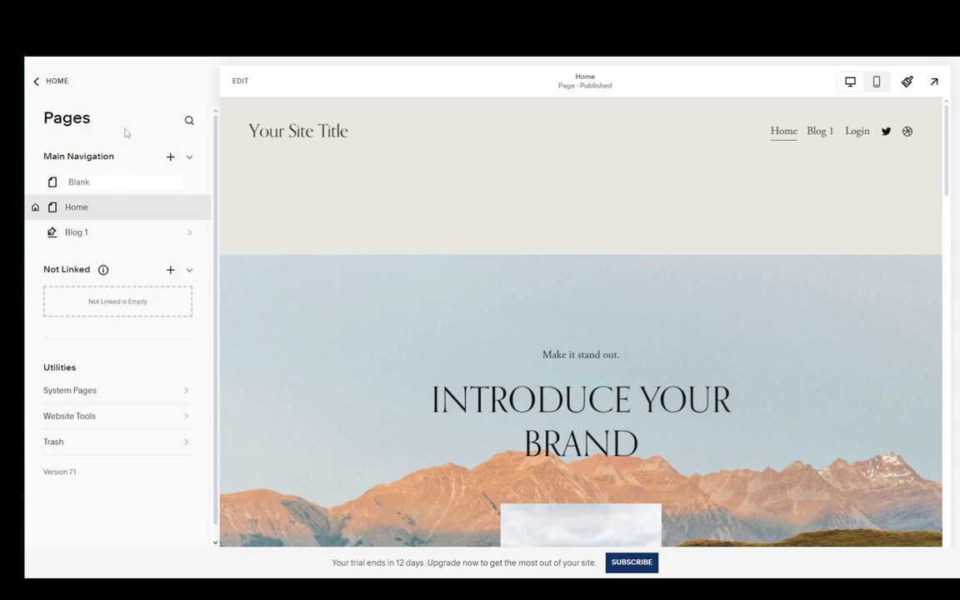
pyautogui.press('Return')
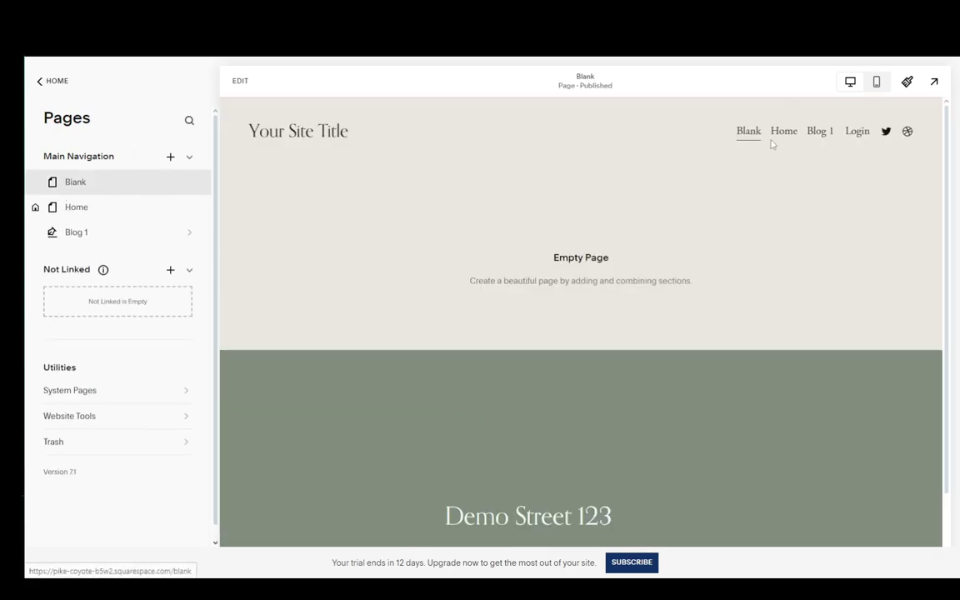
pyautogui.moveTo(147, 187); pyautogui.dragTo(97, 214)
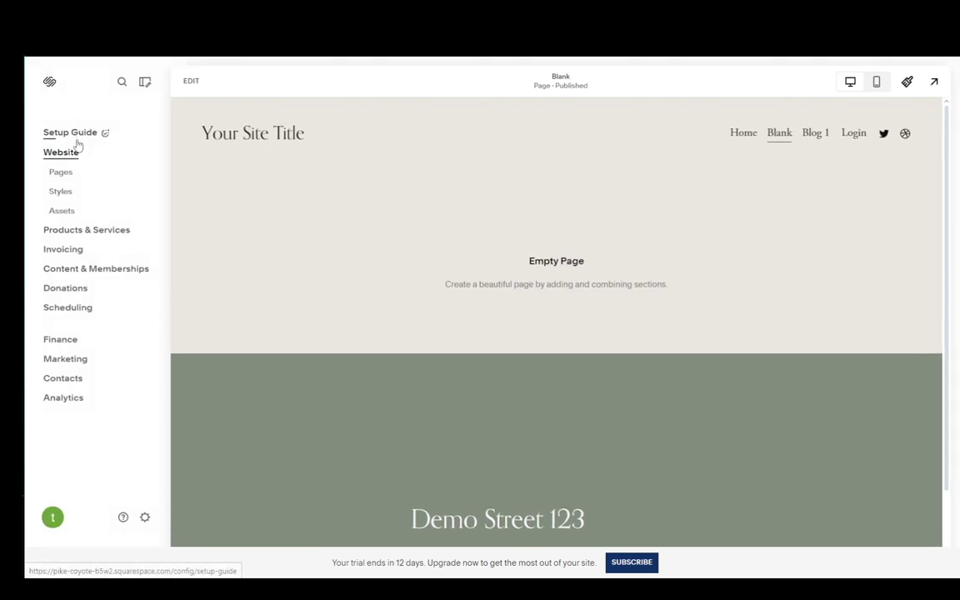
# Step: Go through Assets to reach the Site Styles panel with themes, fonts and colors
pyautogui.click(64, 214)
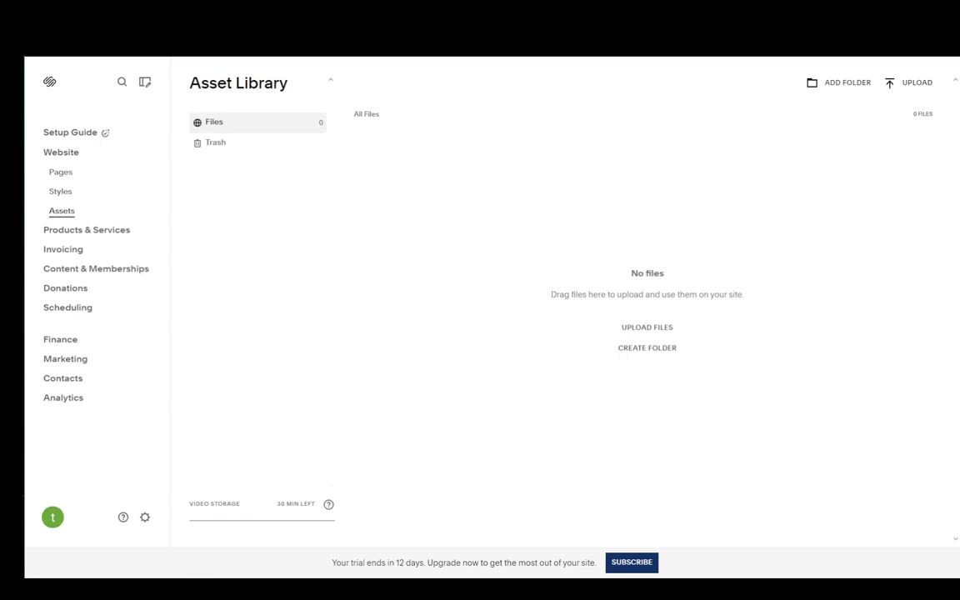
pyautogui.click(60, 191)
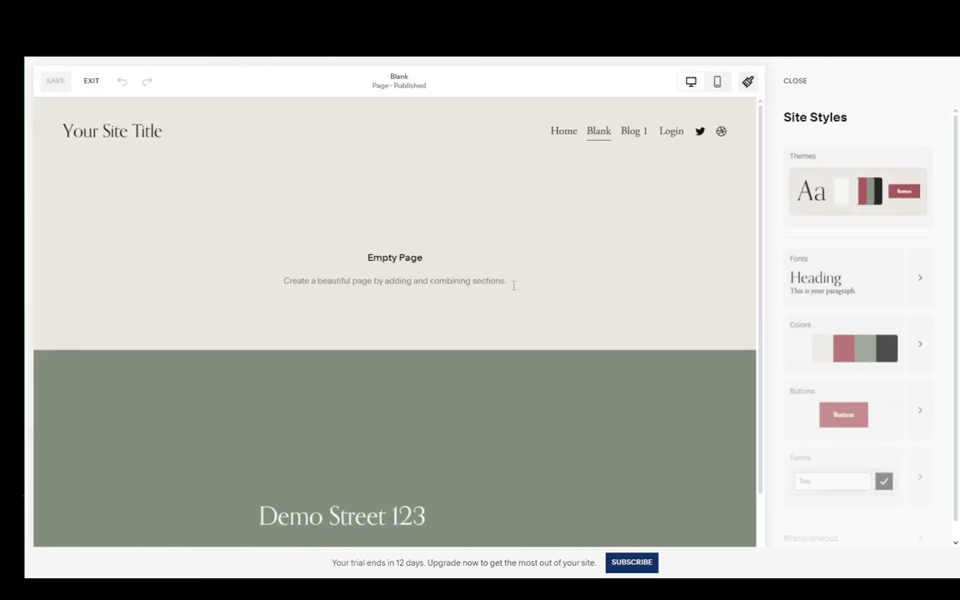
# Step: Apply and save the first black-and-white Professional theme
pyautogui.click(842, 200)
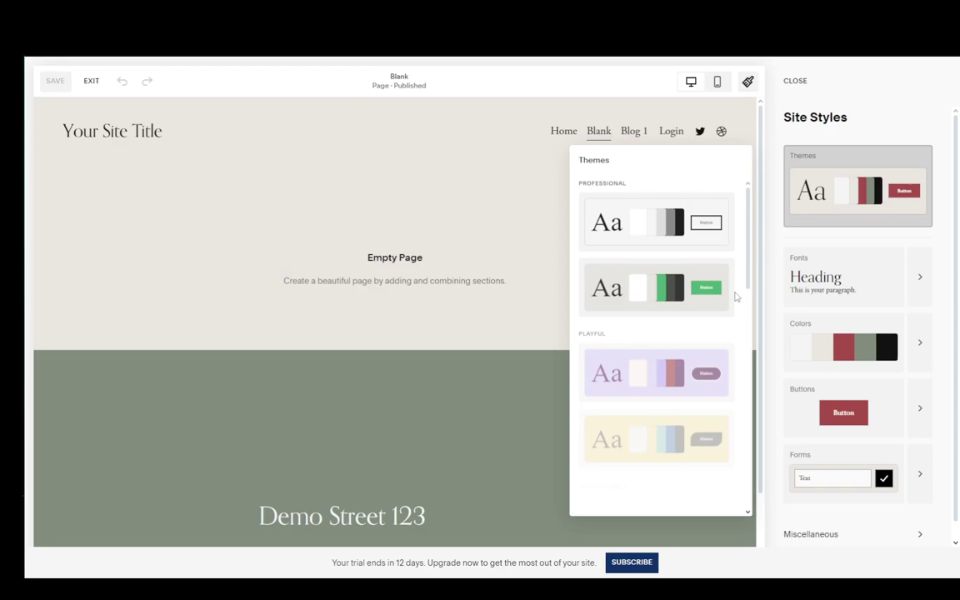
pyautogui.click(656, 236)
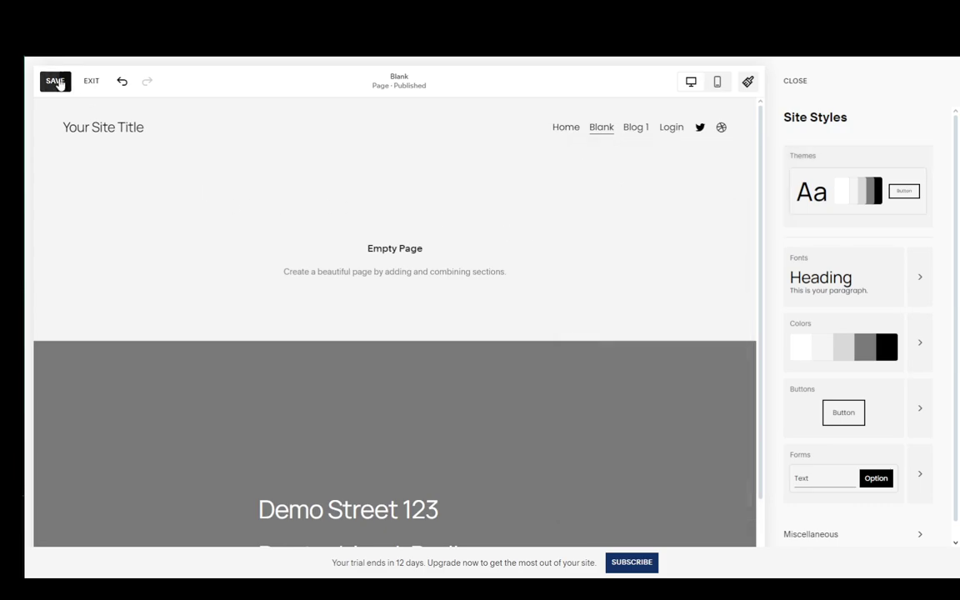
pyautogui.click(55, 81)
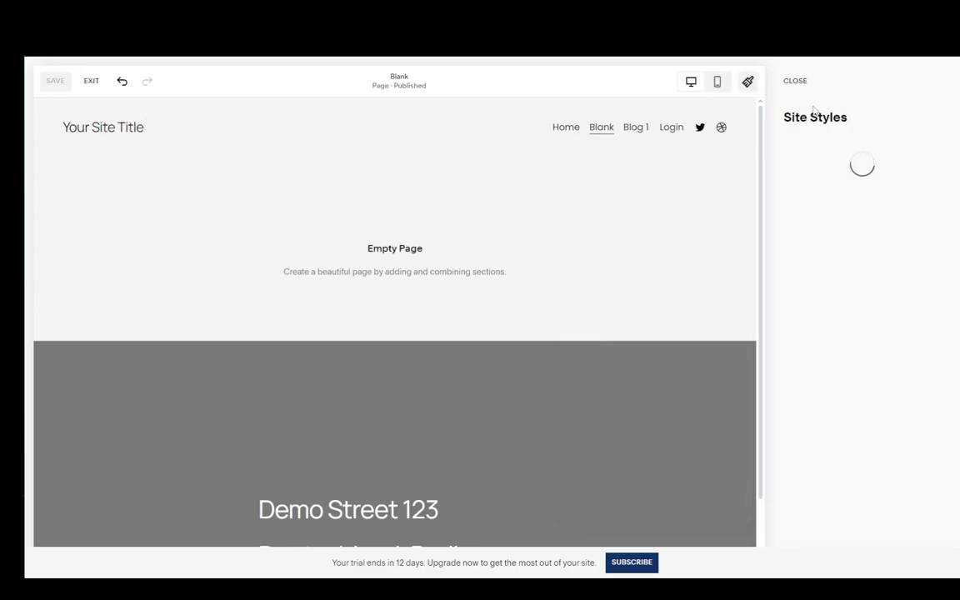
# Step: Close Site Styles and exit the Blank page editor, saving changes
pyautogui.press('Escape')
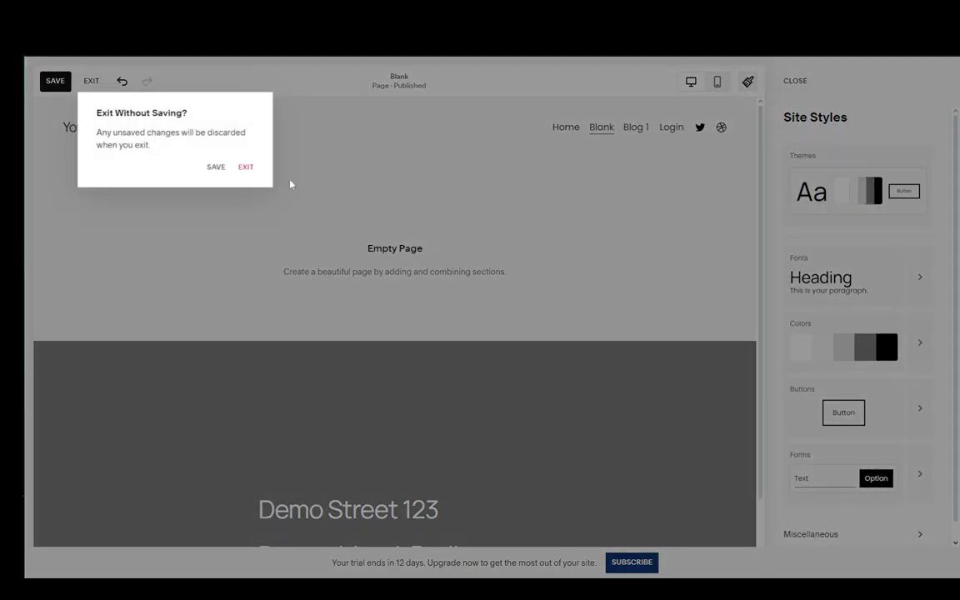
pyautogui.click(241, 171)
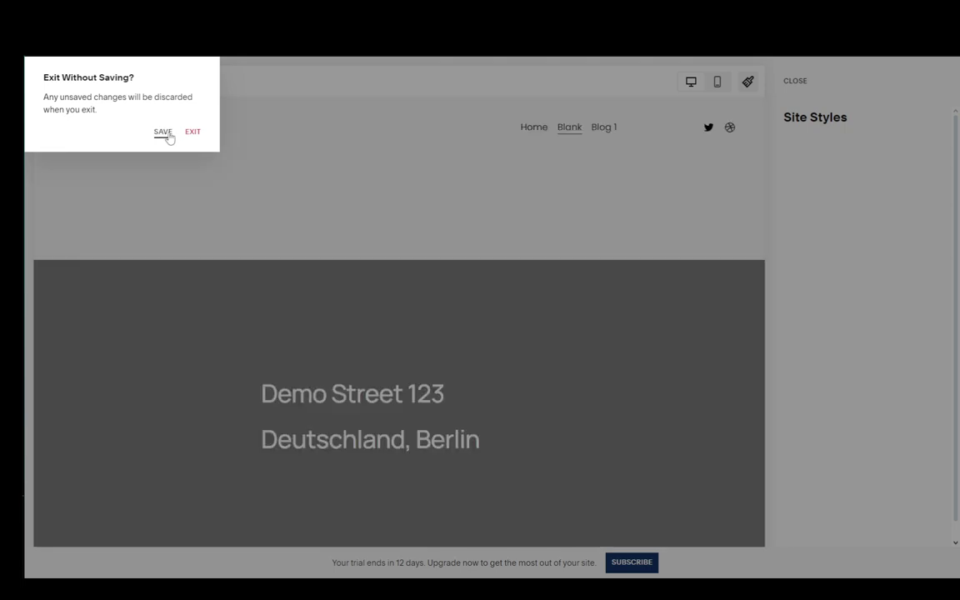
pyautogui.click(164, 132)
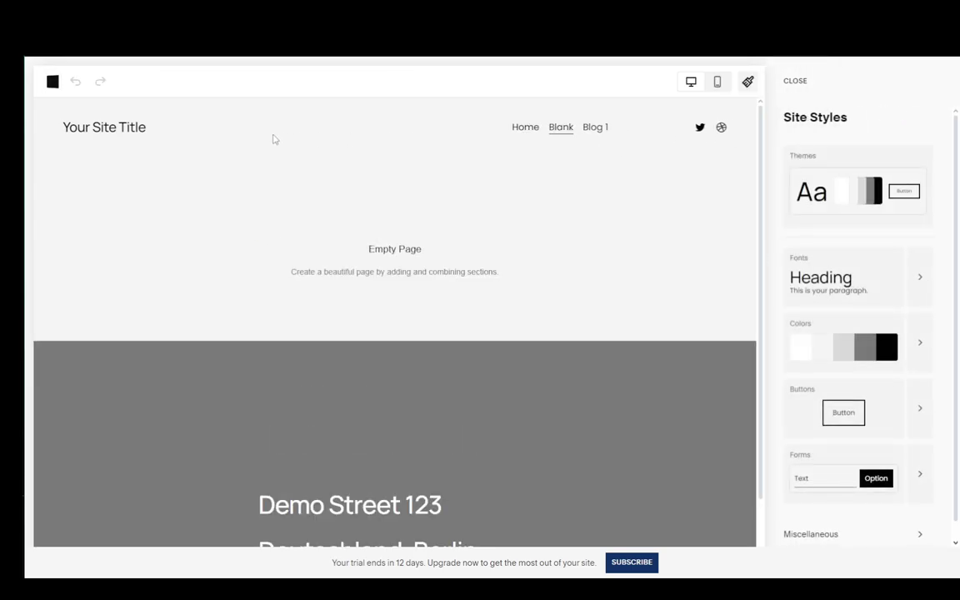
pyautogui.click(796, 81)
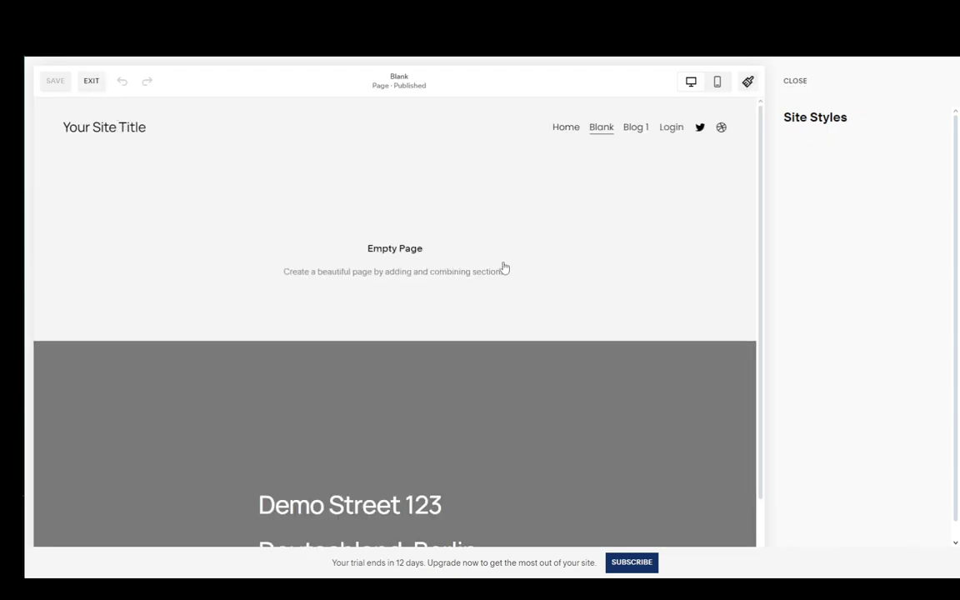
pyautogui.click(94, 82)
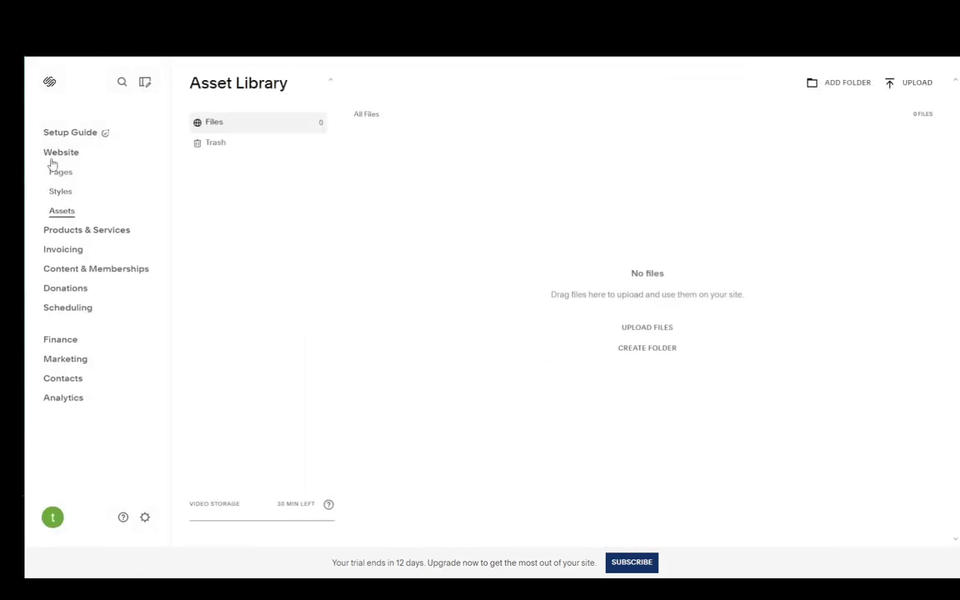
# Step: View the Pages list, then go back to the main Website menu beside the Blank preview
pyautogui.click(53, 171)
pyautogui.scroll(-2, 484, 345)
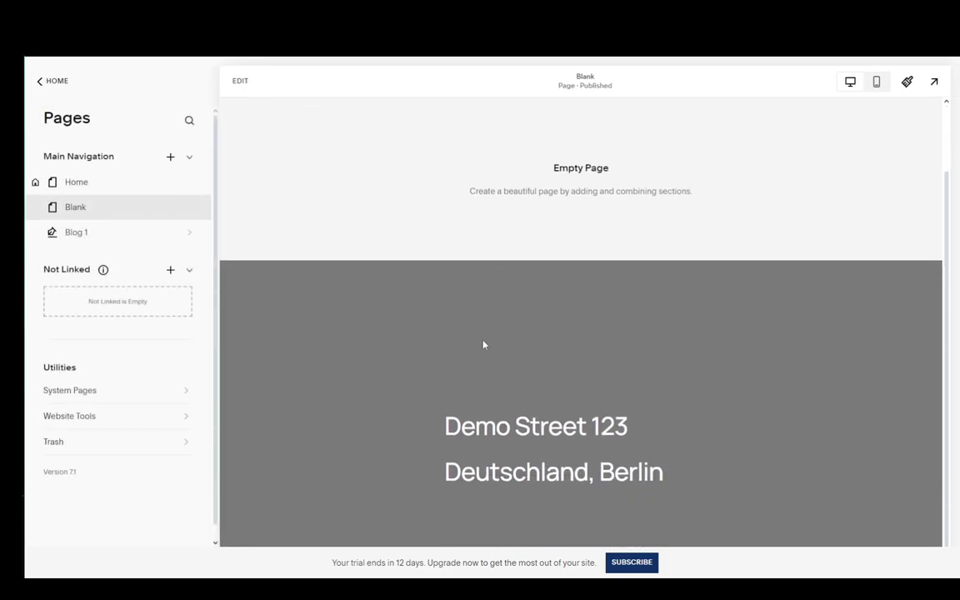
pyautogui.scroll(2, 483, 345)
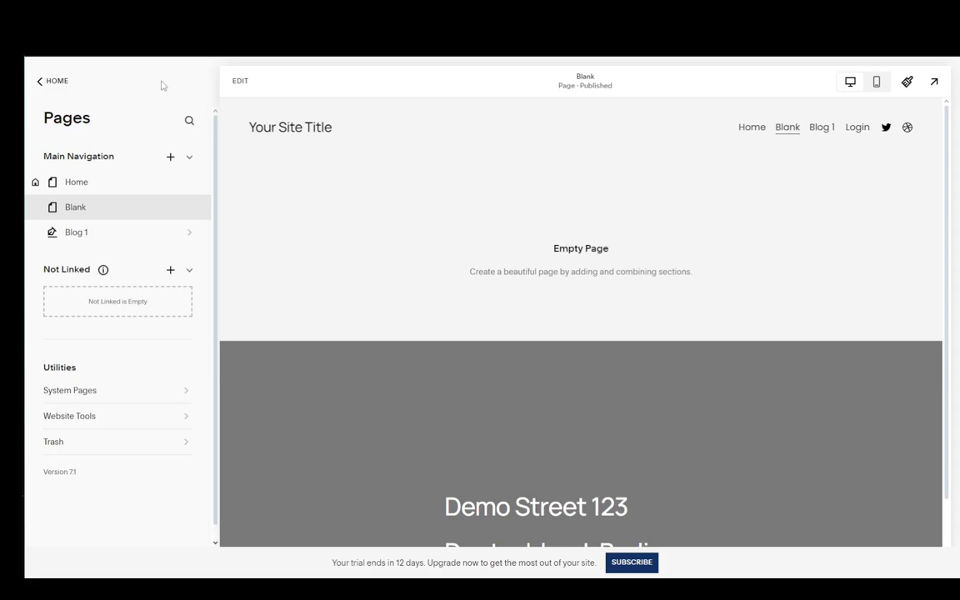
pyautogui.scroll(-1, 118, 162)
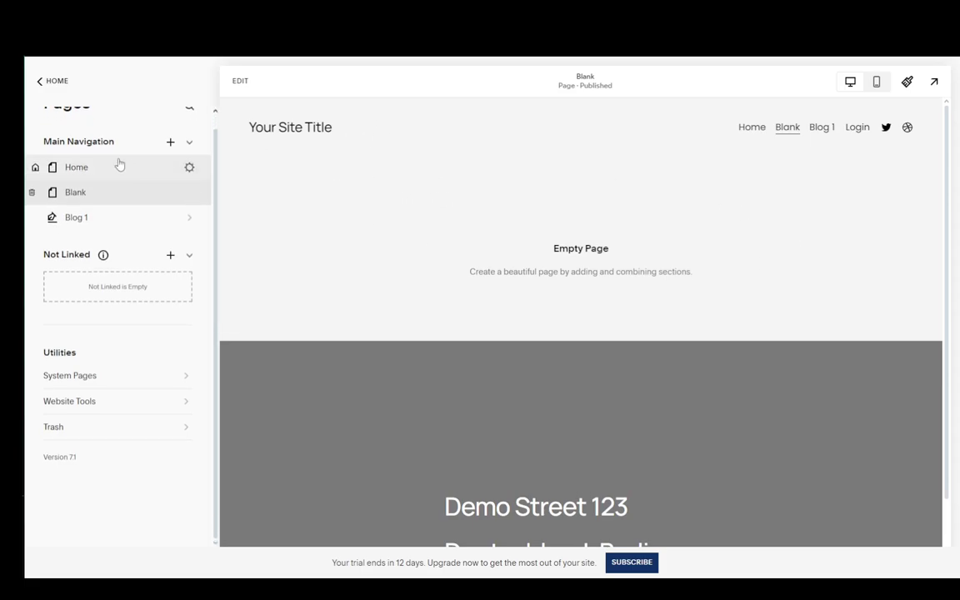
pyautogui.hotkey('alt', 'Left')
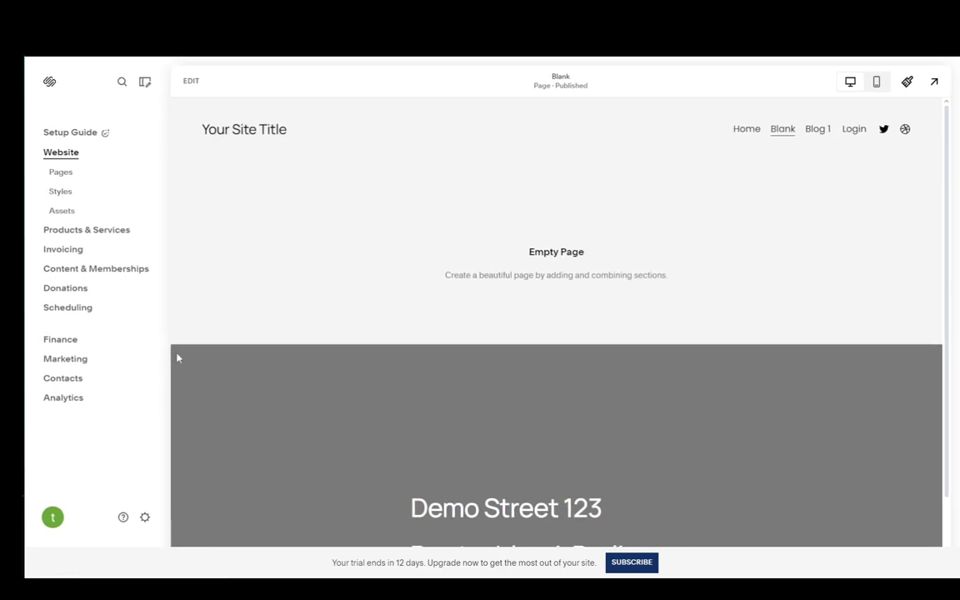